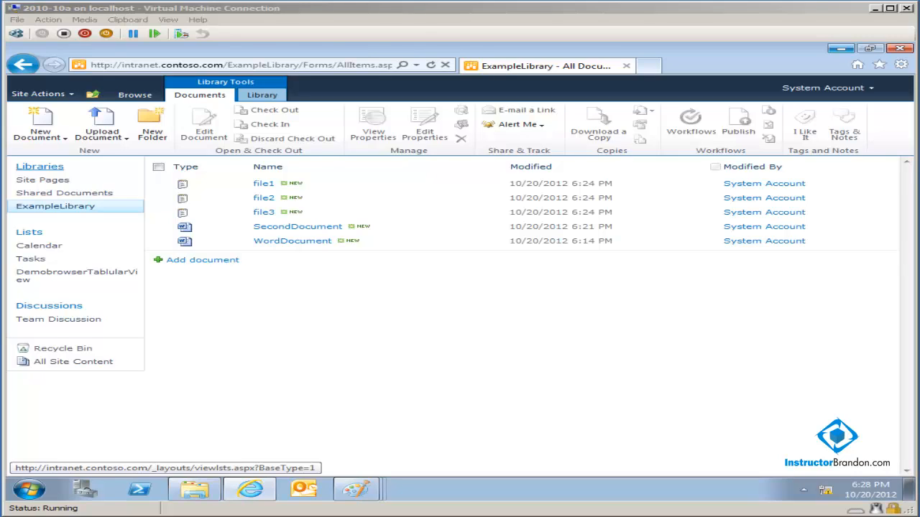
# - Launch Notepad from Start > All Programs > Accessories
pyautogui.click(28, 495)
pyautogui.click(70, 435)
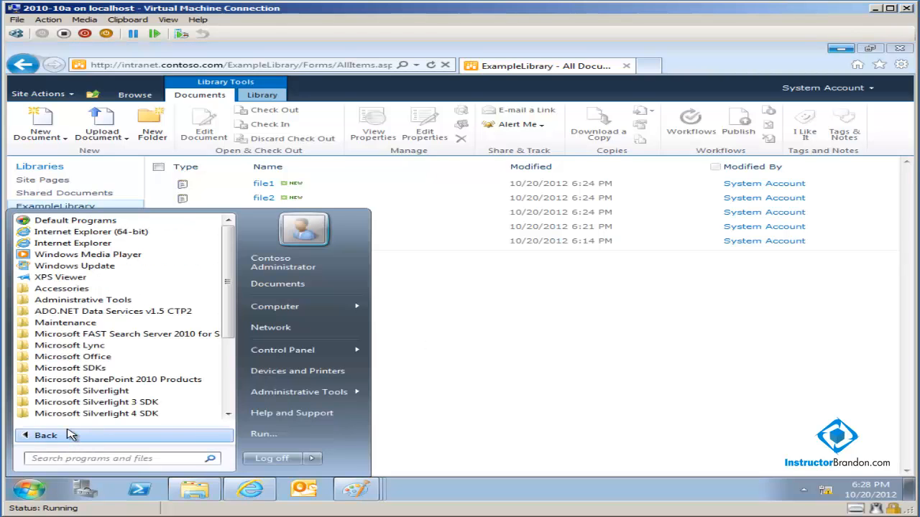
pyautogui.click(78, 289)
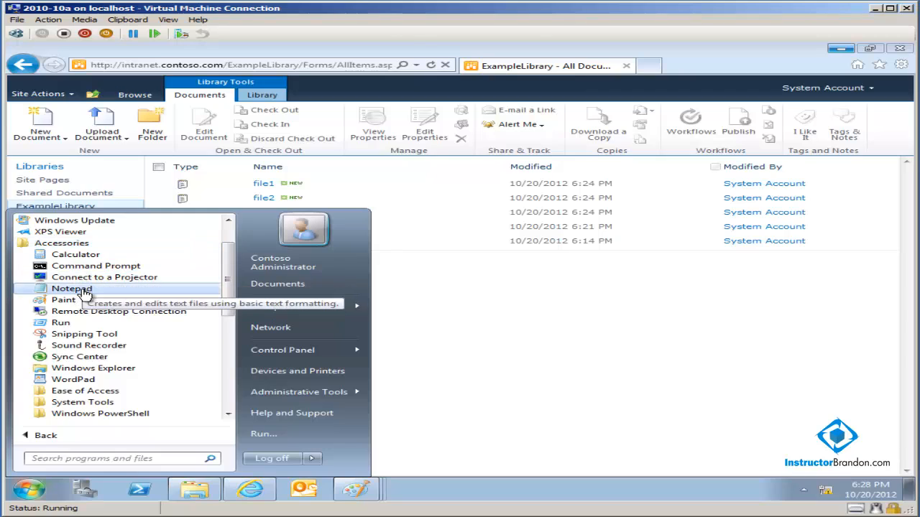
pyautogui.click(72, 289)
# - Type the numbered agenda: 'How to edit documents?', 'stop the blame game: enable versioning?', and a check-out question
pyautogui.write('1')
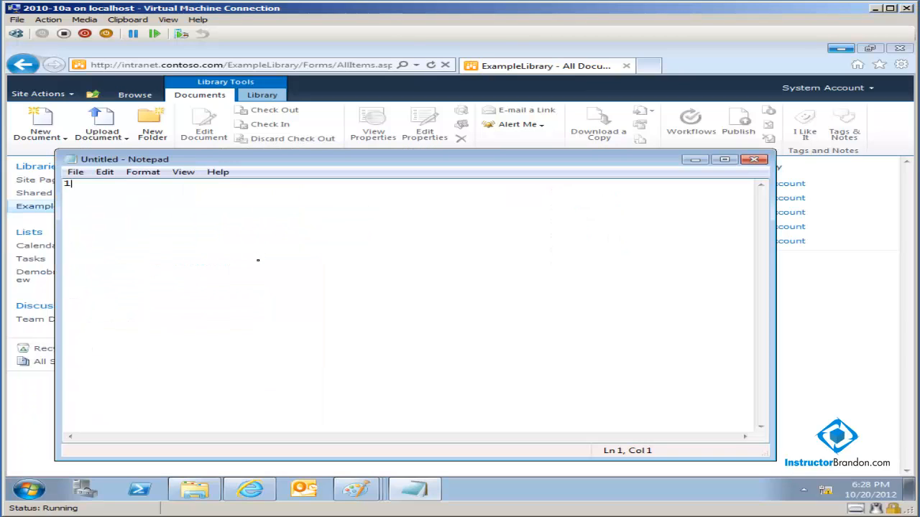
pyautogui.write('. How to edit docume')
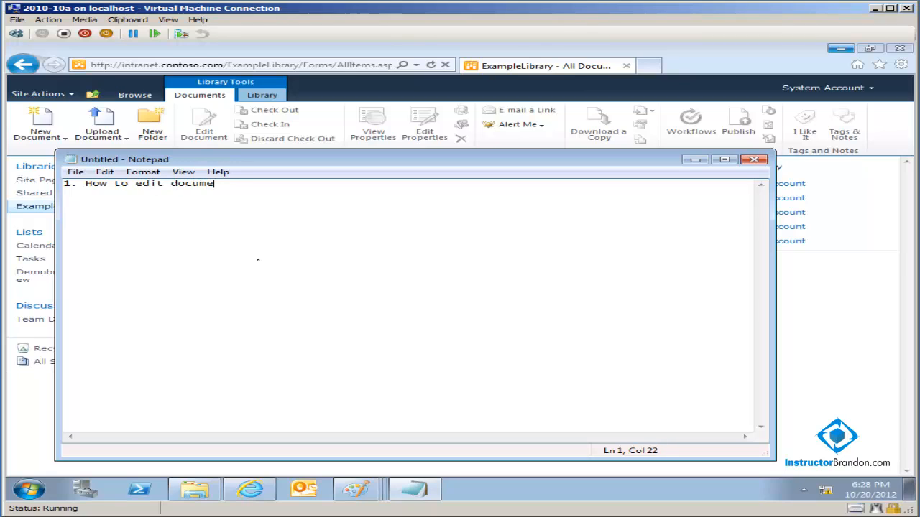
pyautogui.write('nts? 2.')
pyautogui.press('Return')
pyautogui.press('Return')
pyautogui.write('2. stop the blame game')
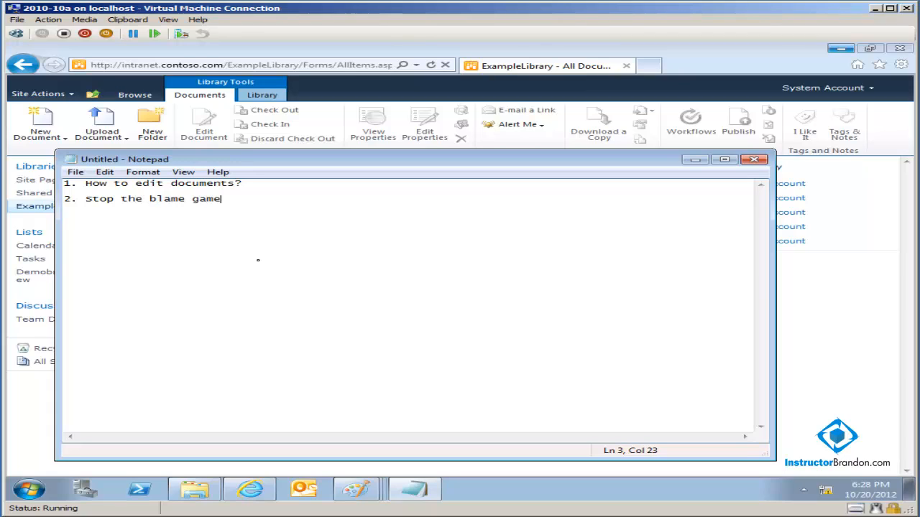
pyautogui.write(': enable versioning')
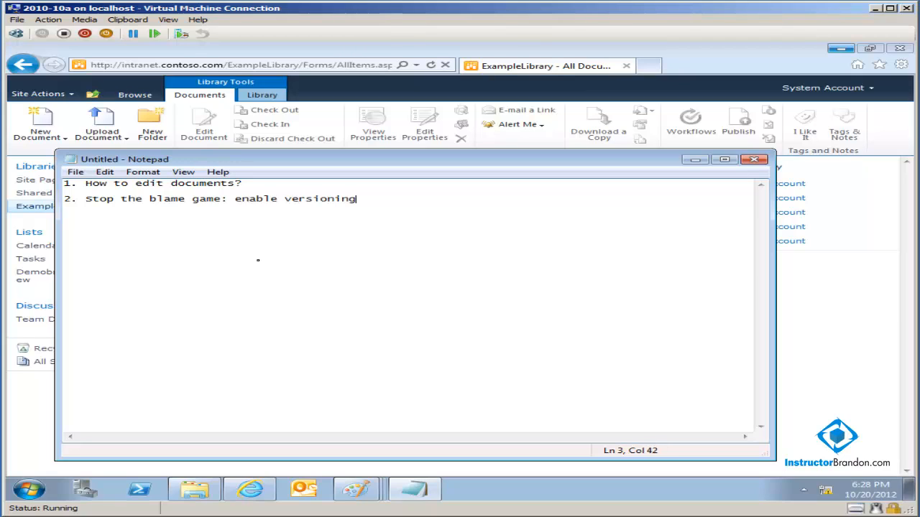
pyautogui.write('?')
pyautogui.press('Return')
pyautogui.press('Return')
pyautogui.write('3. How we can')
pyautogui.write('make sure that ')
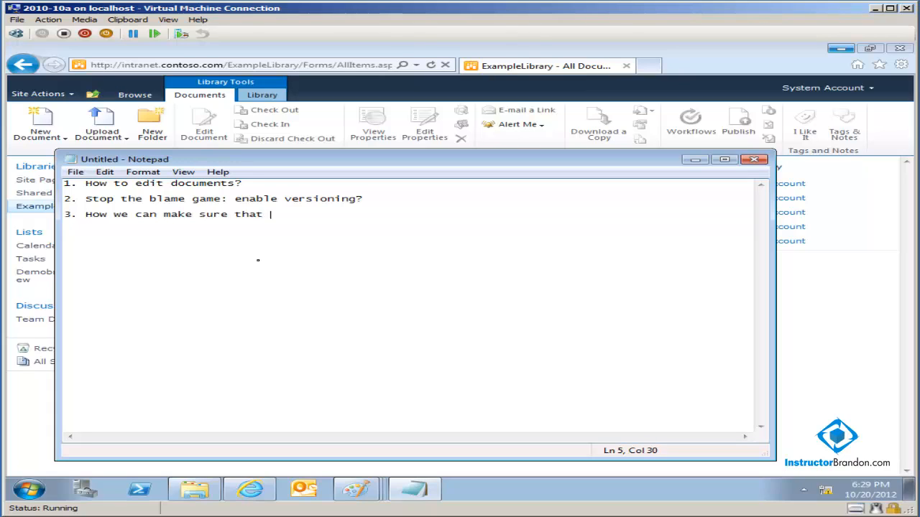
pyautogui.write('no one can change a docu')
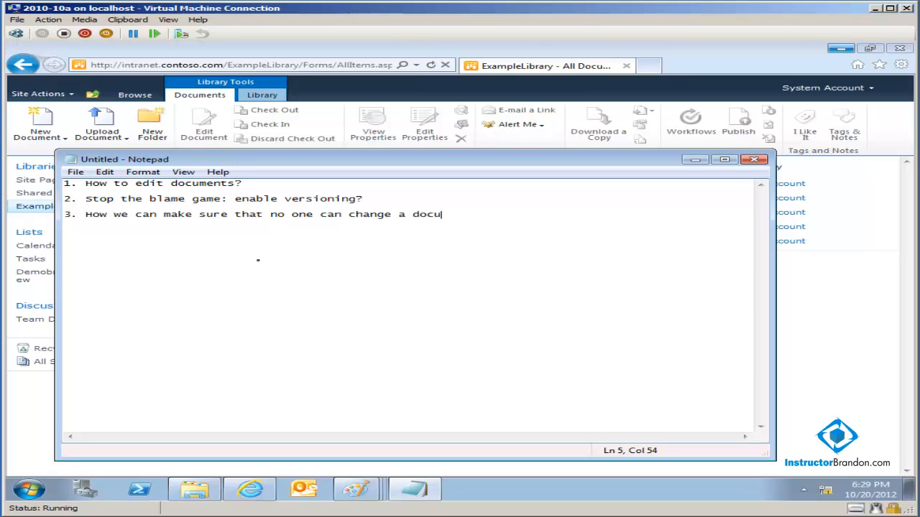
pyautogui.write('ment while working ')
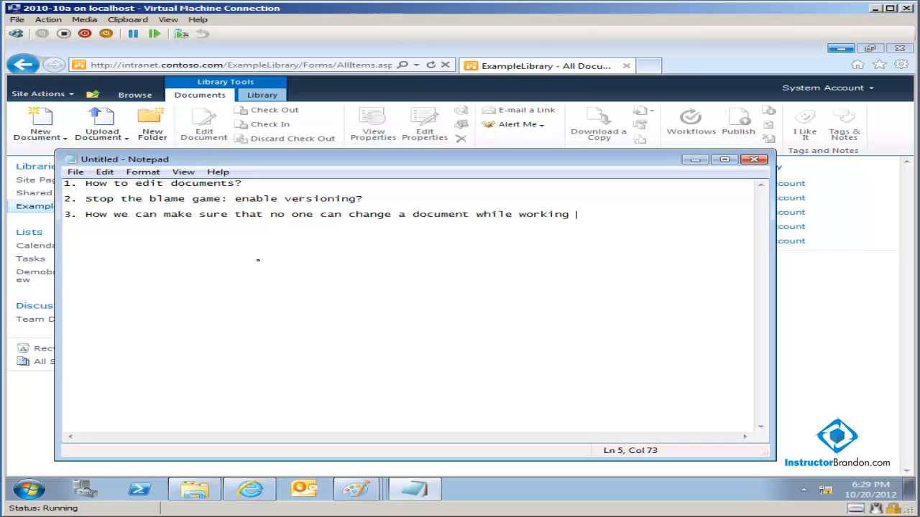
pyautogui.write('on it?')
# - Back in the ExampleLibrary page, open SecondDocument in the Word Web App with Edit in Browser
pyautogui.click(859, 389)
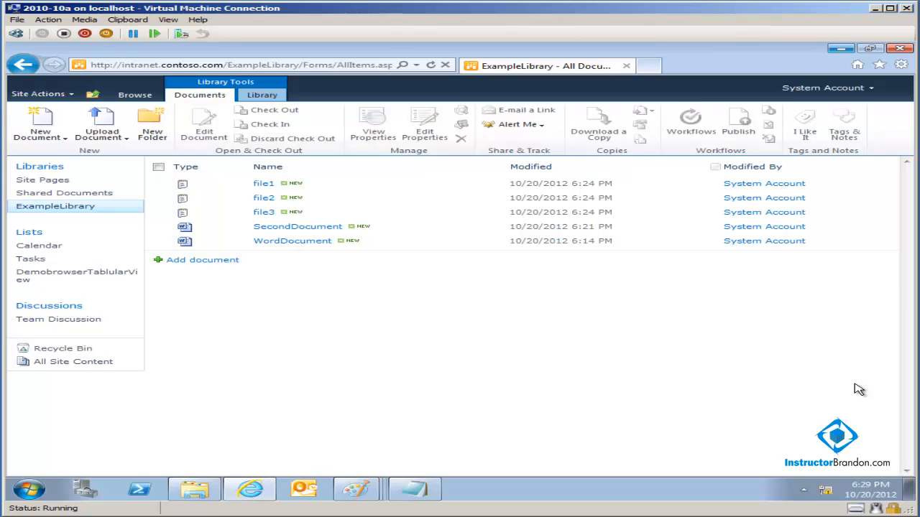
pyautogui.moveTo(503, 185)
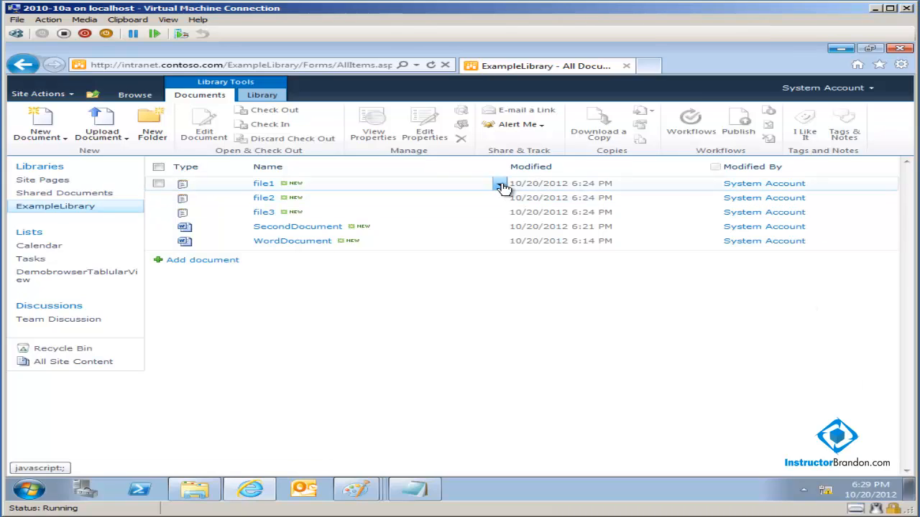
pyautogui.moveTo(487, 235)
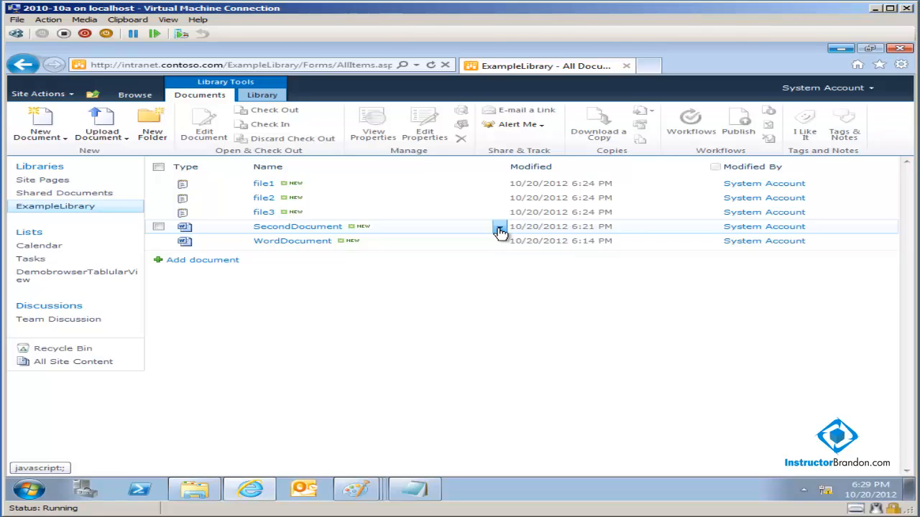
pyautogui.click(499, 229)
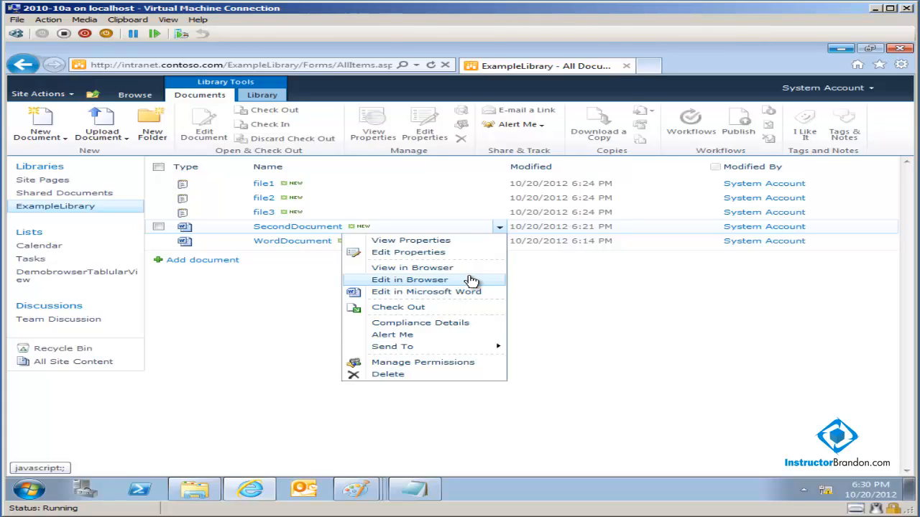
pyautogui.click(470, 280)
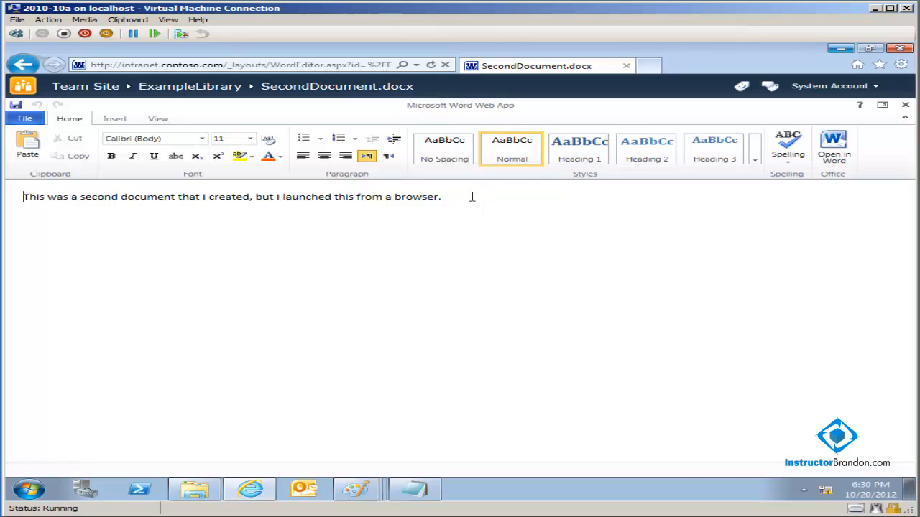
# - Append 'Ha Ha, I have edited this document!!!' and the author's name signature after the existing sentence
pyautogui.rightClick(471, 196)
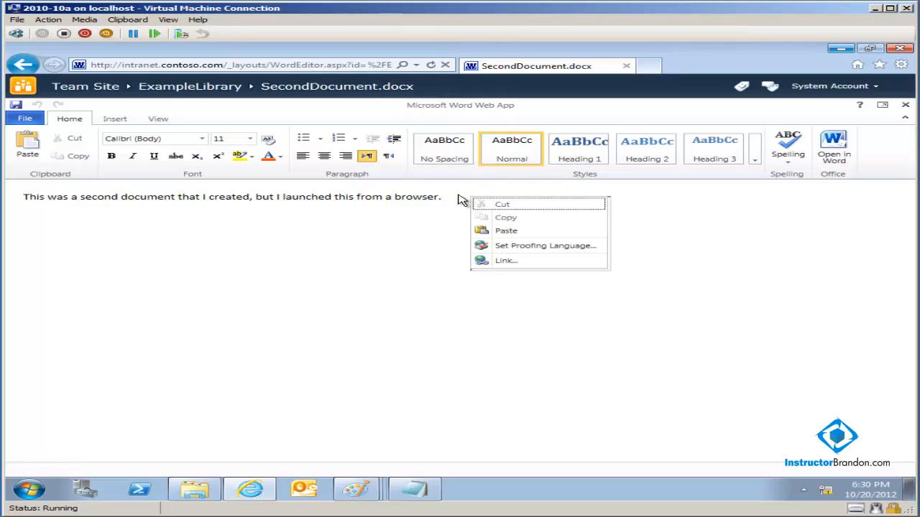
pyautogui.click(469, 197)
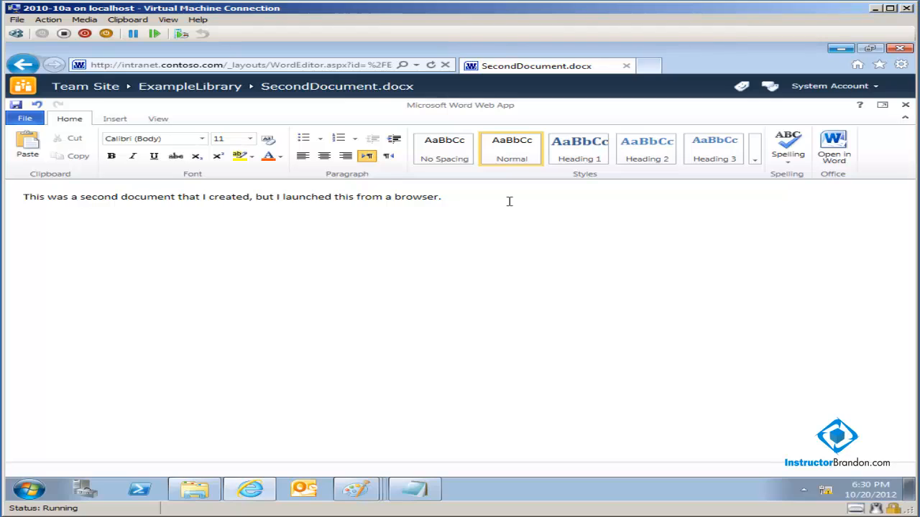
pyautogui.write('Ha Ha, I have edited this do')
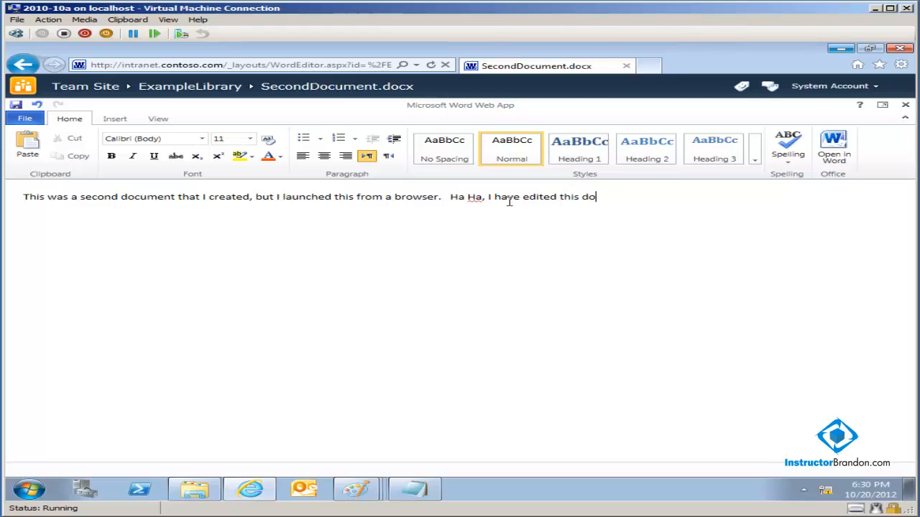
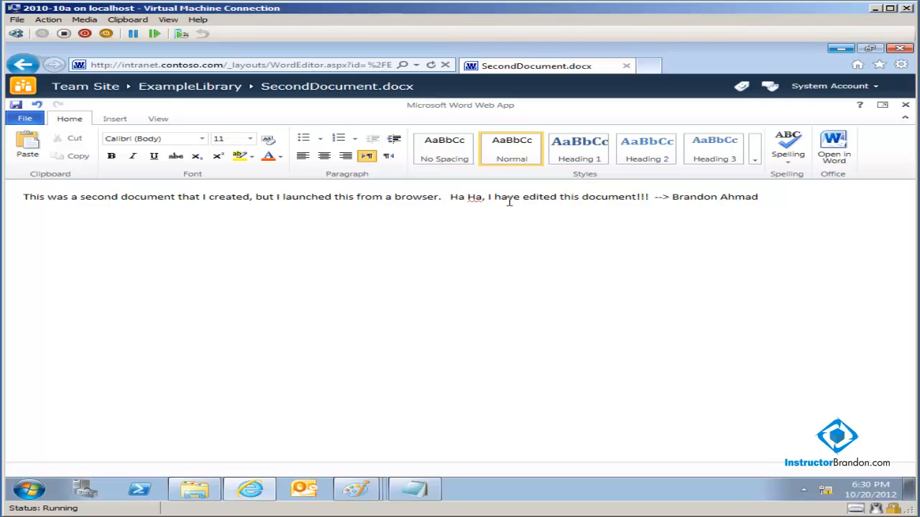
# - Save SecondDocument in the Word Web App and go back to ExampleLibrary via the breadcrumb
pyautogui.click(18, 105)
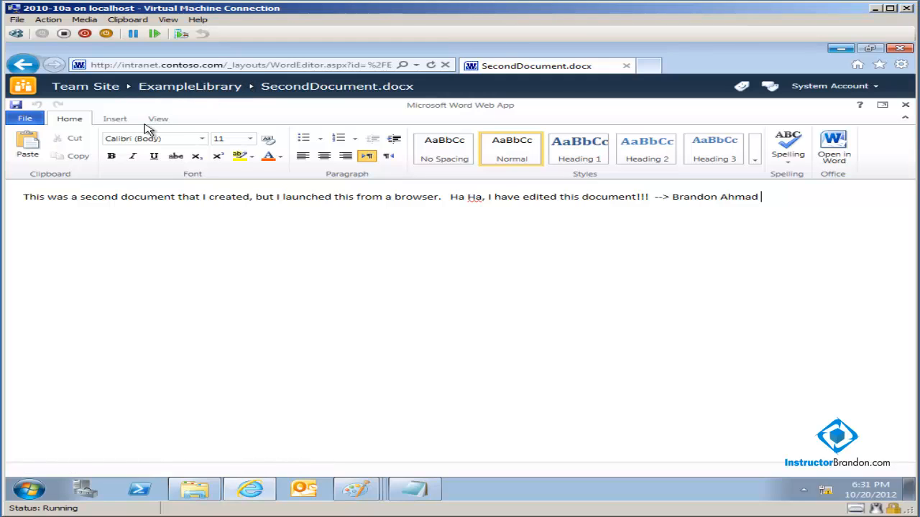
pyautogui.click(179, 92)
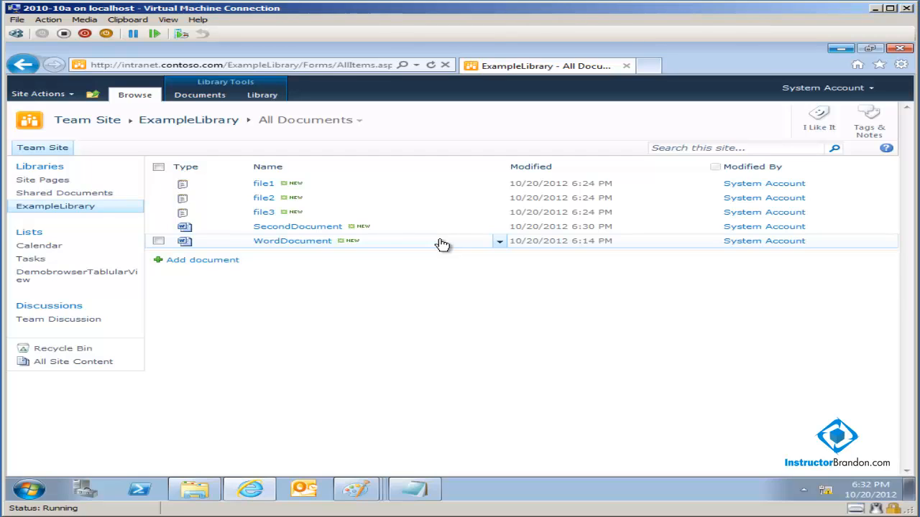
# - Open ExampleLibrary's Library Settings from the Library ribbon tab
pyautogui.click(273, 100)
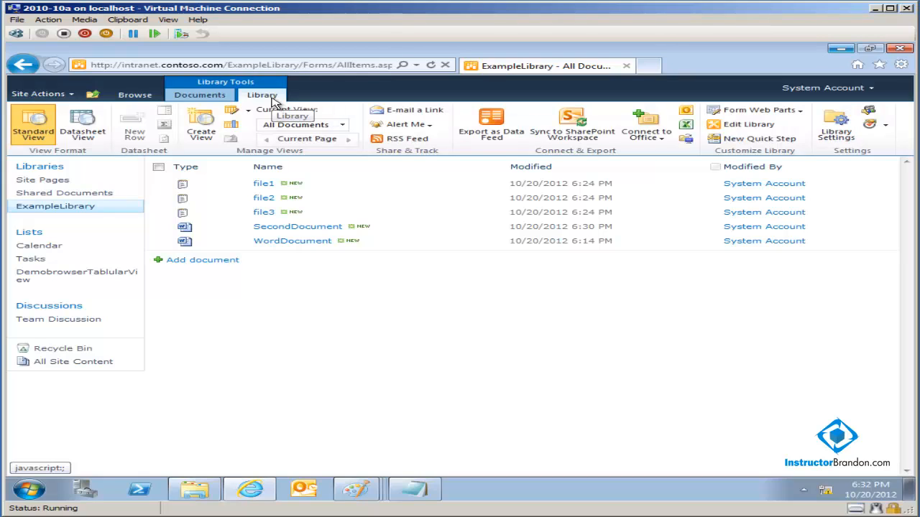
pyautogui.click(834, 133)
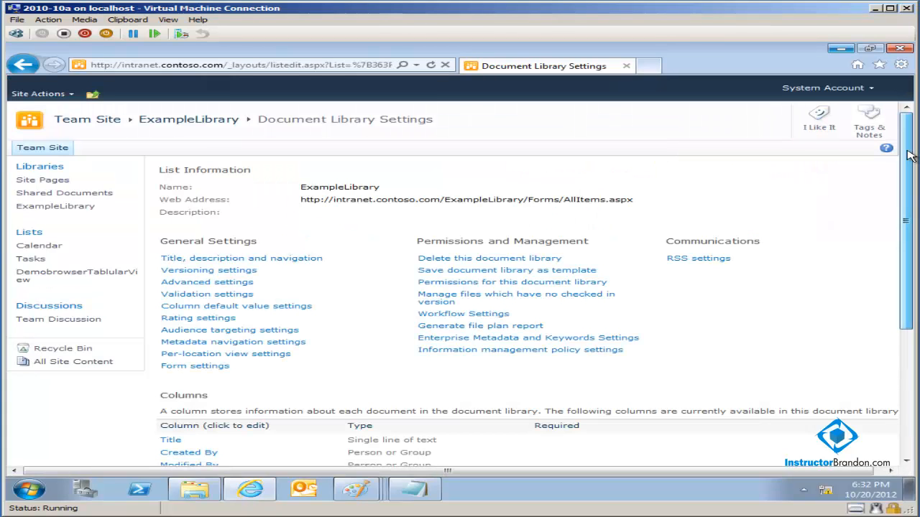
pyautogui.moveTo(909, 156); pyautogui.dragTo(907, 177)
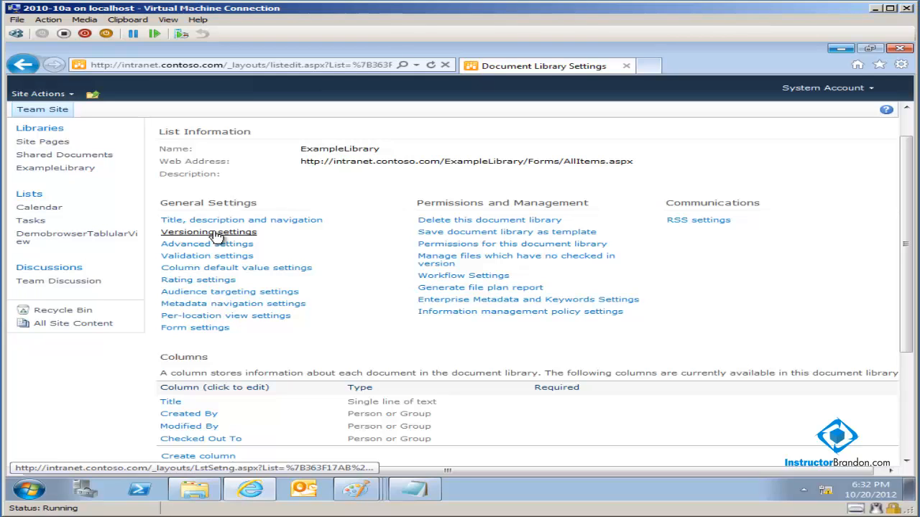
# - In Versioning settings, choose 'Create major versions' for document version history
pyautogui.click(215, 232)
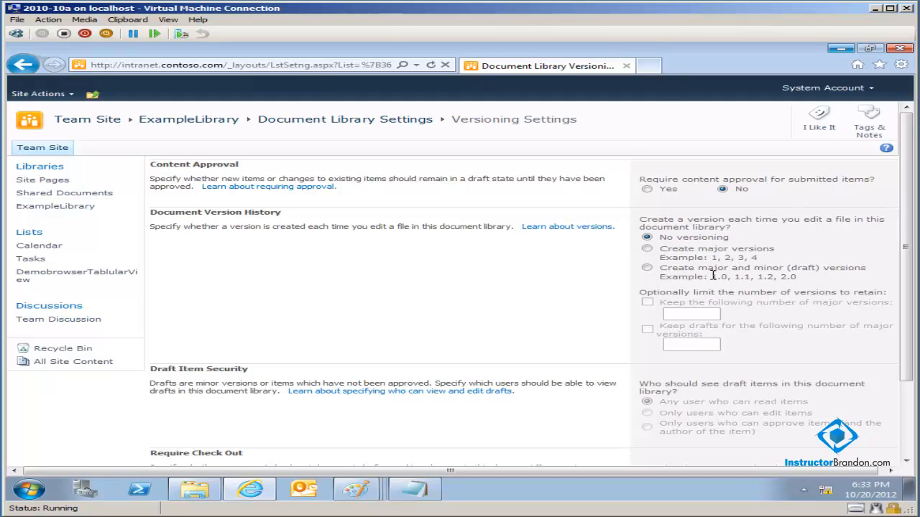
pyautogui.click(647, 249)
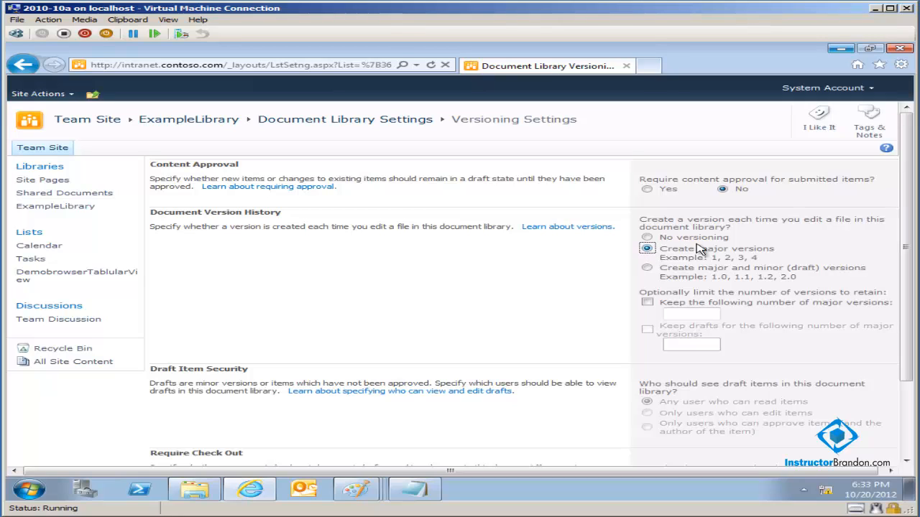
# - Leave the major-version limit off, set Require Check Out to Yes, and save with OK
pyautogui.click(646, 302)
pyautogui.click(647, 302)
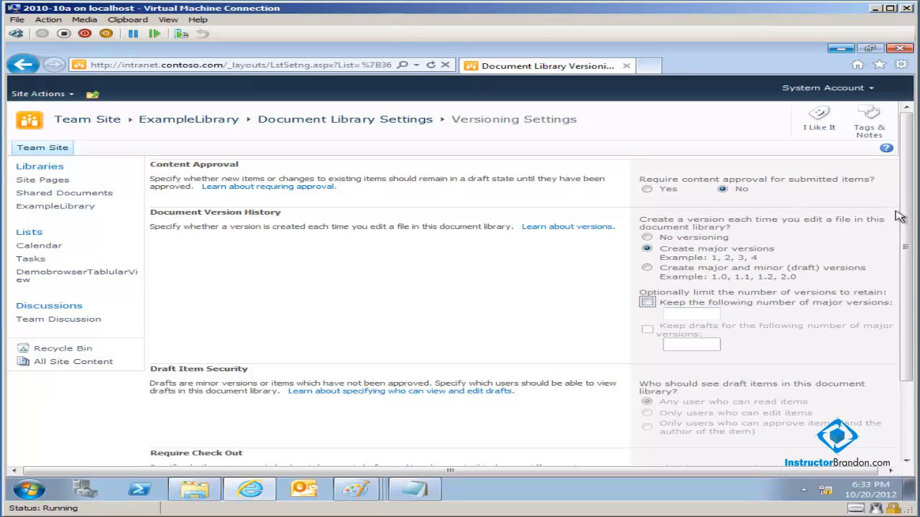
pyautogui.moveTo(905, 217); pyautogui.dragTo(917, 306)
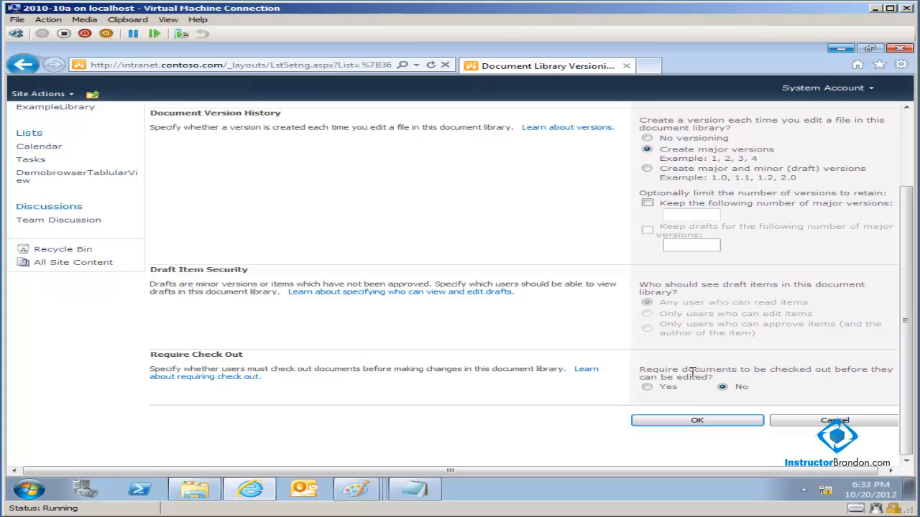
pyautogui.click(648, 388)
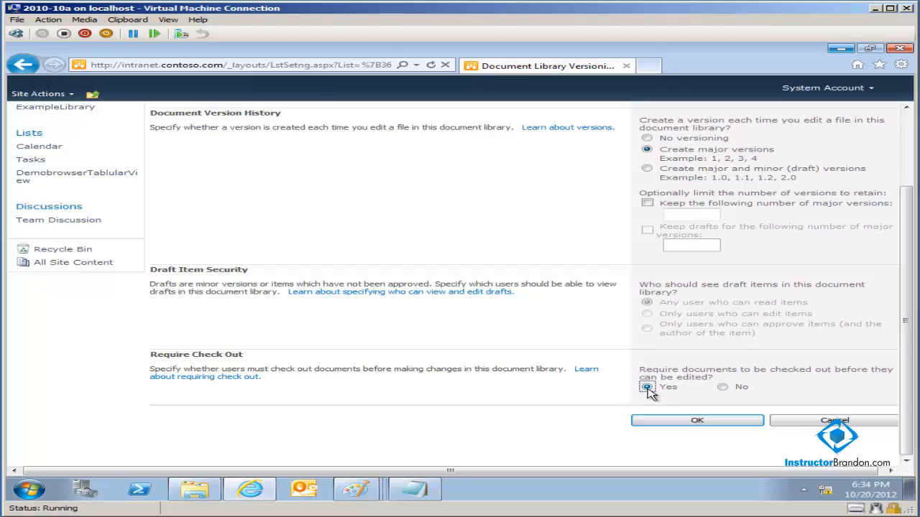
pyautogui.click(666, 424)
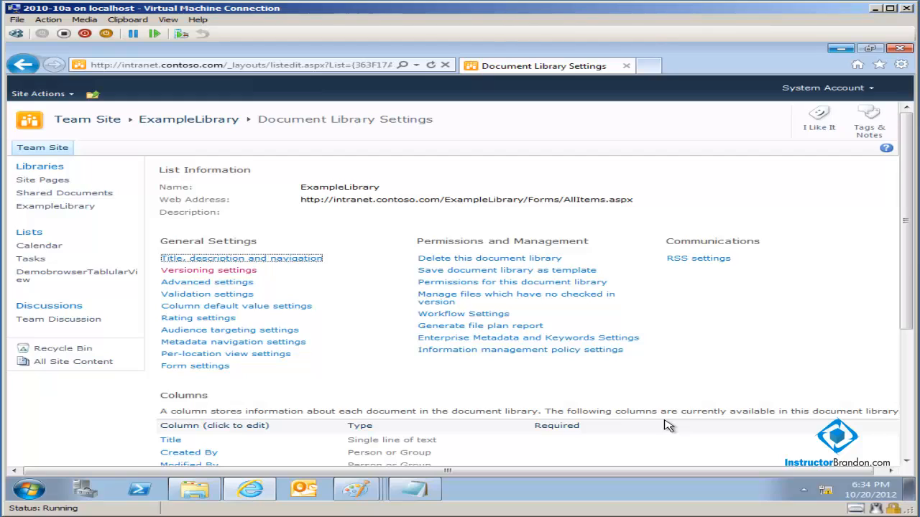
# - Return to the ExampleLibrary list and check out WordDocument.docx, confirming with OK
pyautogui.click(910, 258)
pyautogui.moveTo(907, 253); pyautogui.dragTo(910, 253)
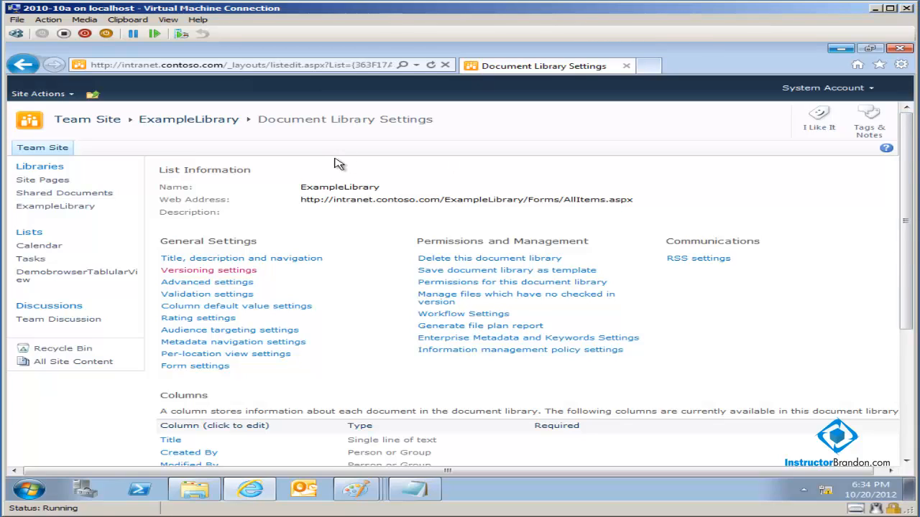
pyautogui.click(179, 120)
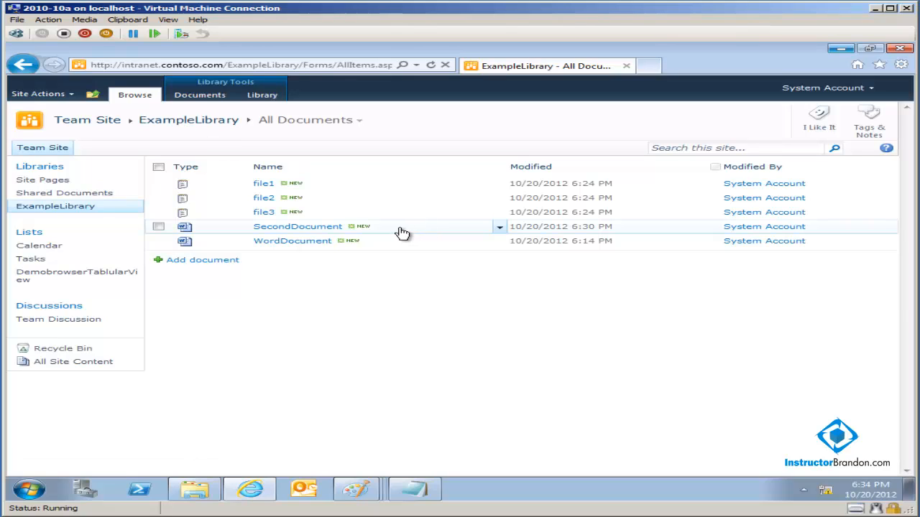
pyautogui.click(499, 242)
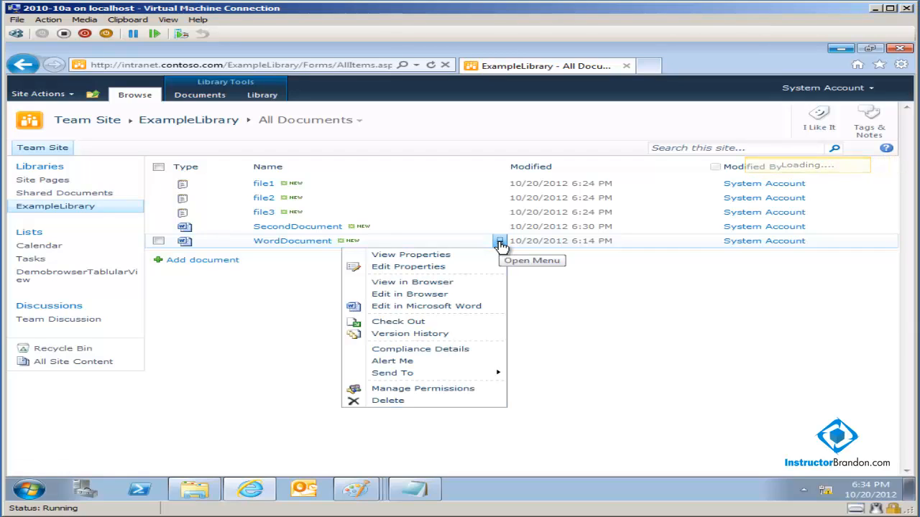
pyautogui.click(473, 328)
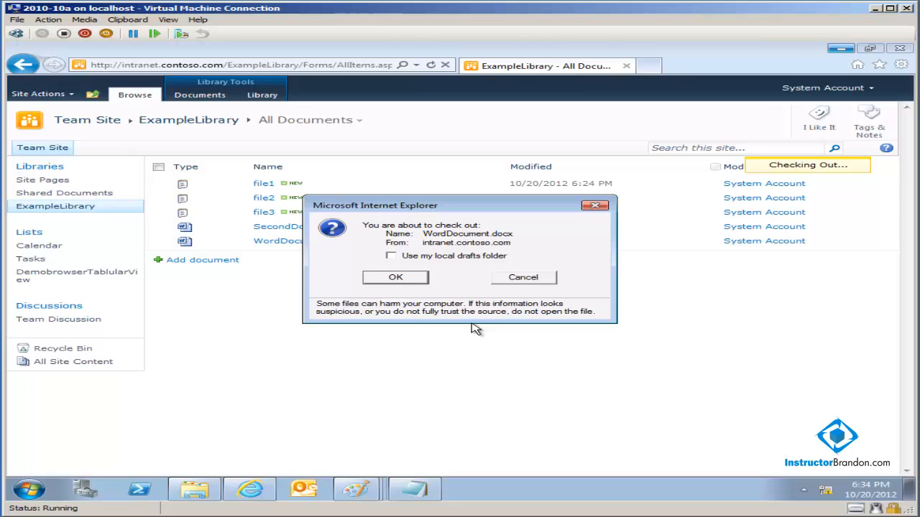
pyautogui.click(406, 280)
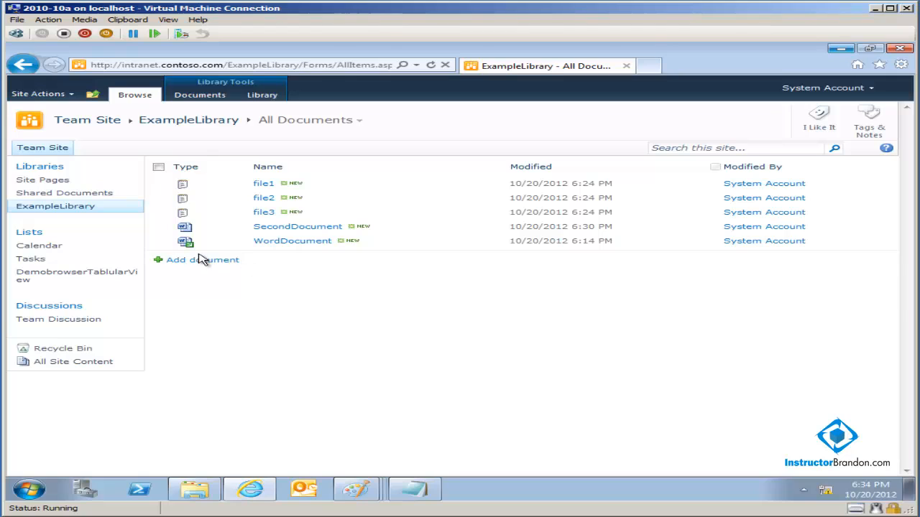
pyautogui.moveTo(190, 250)
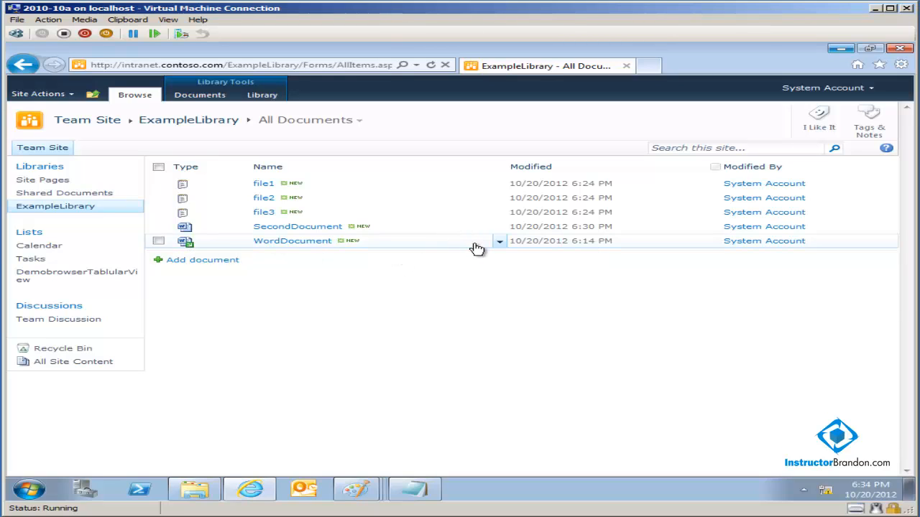
# - Open the checked-out WordDocument.docx in Microsoft Word via Edit in Microsoft Word, confirming the prompt
pyautogui.click(500, 244)
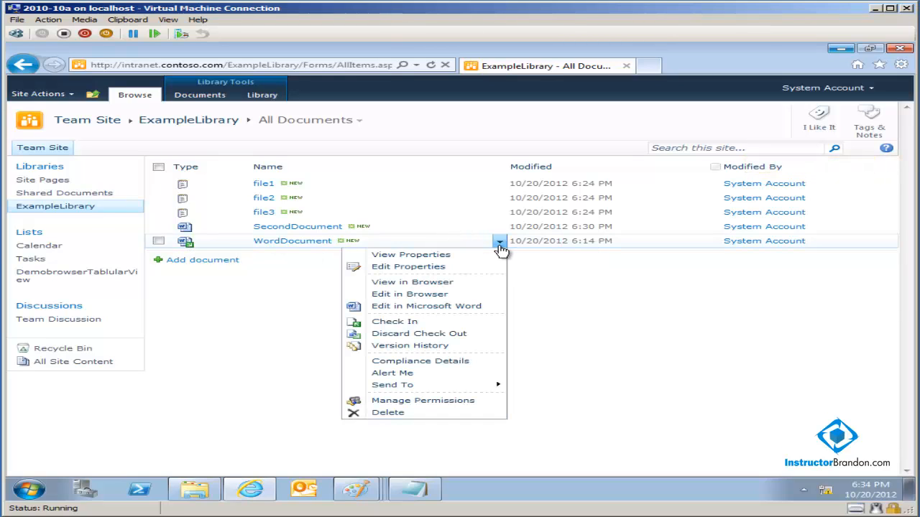
pyautogui.click(481, 308)
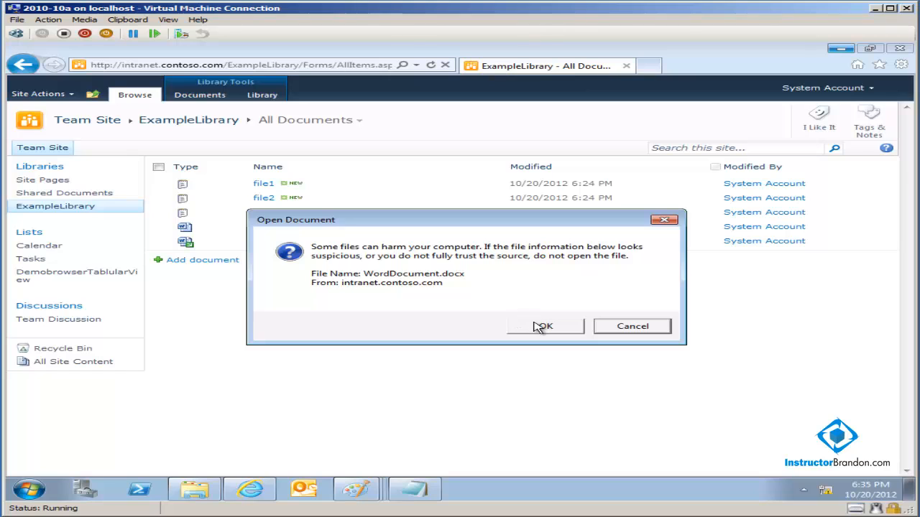
pyautogui.click(538, 327)
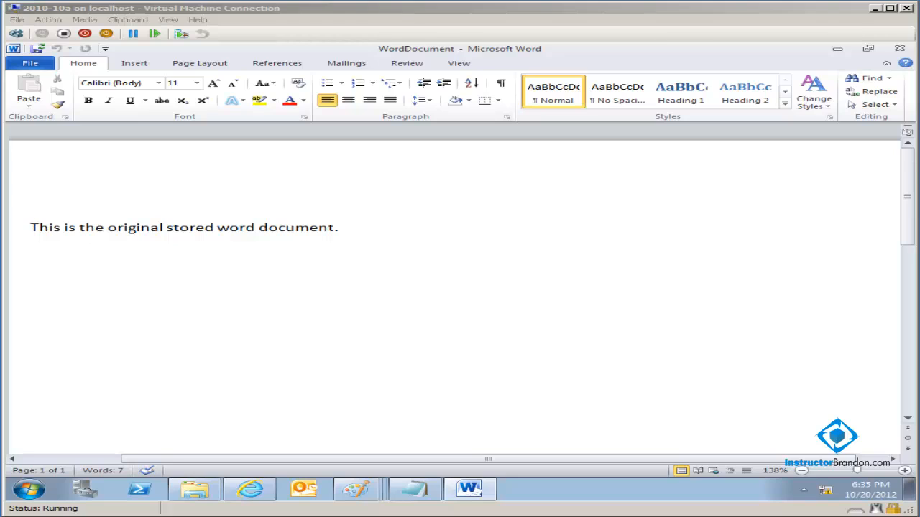
# - Add a new paragraph 'This is a new add to the document...' below the sentence and save
pyautogui.click(383, 235)
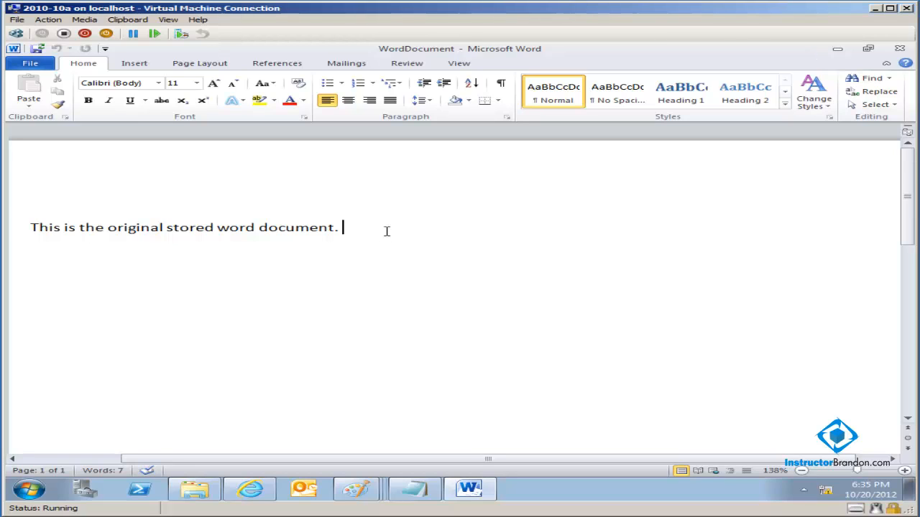
pyautogui.press('Return')
pyautogui.press('Return')
pyautogui.write('This is a new ')
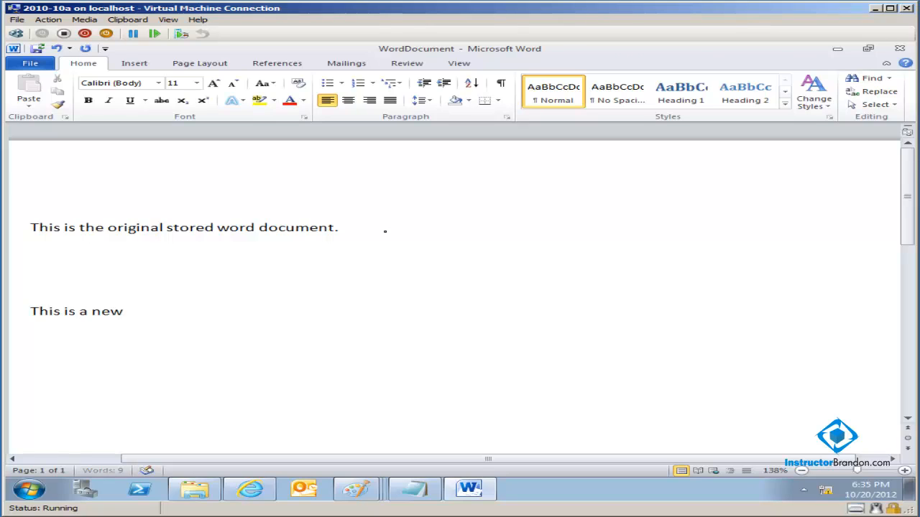
pyautogui.write('add to the document...')
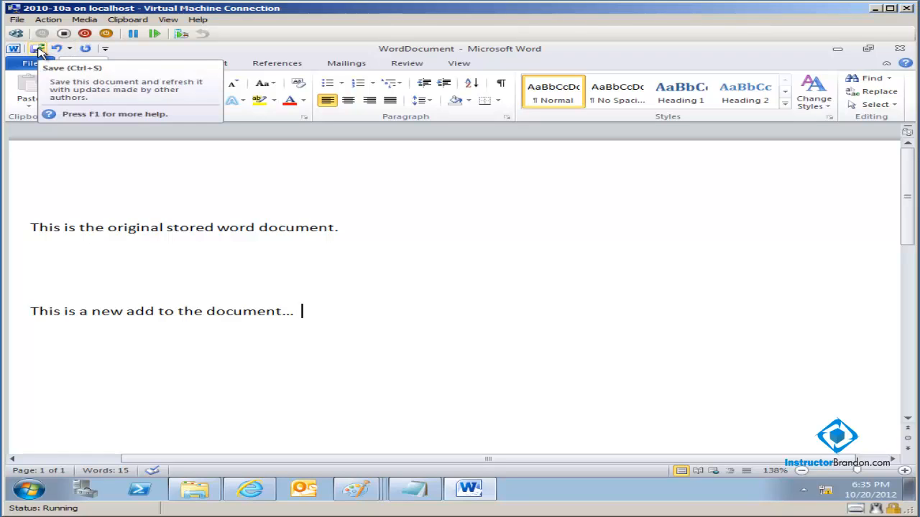
pyautogui.click(39, 50)
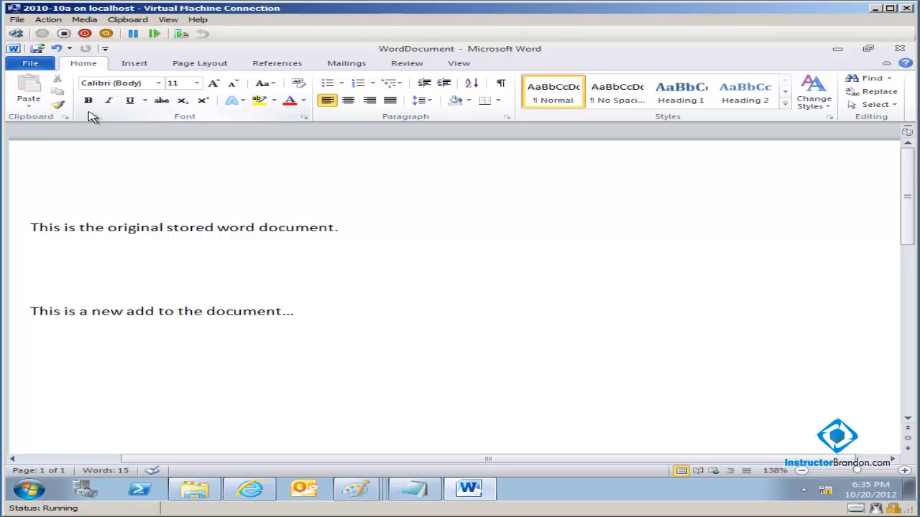
# - Close Word and check in WordDocument with the comment 'I am checking in the version.. but I added a new sentence here.'
pyautogui.click(899, 49)
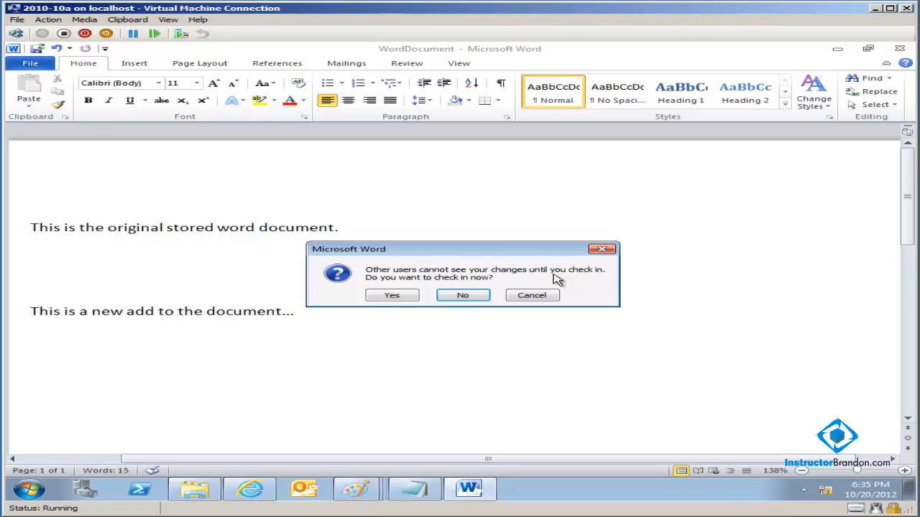
pyautogui.click(399, 297)
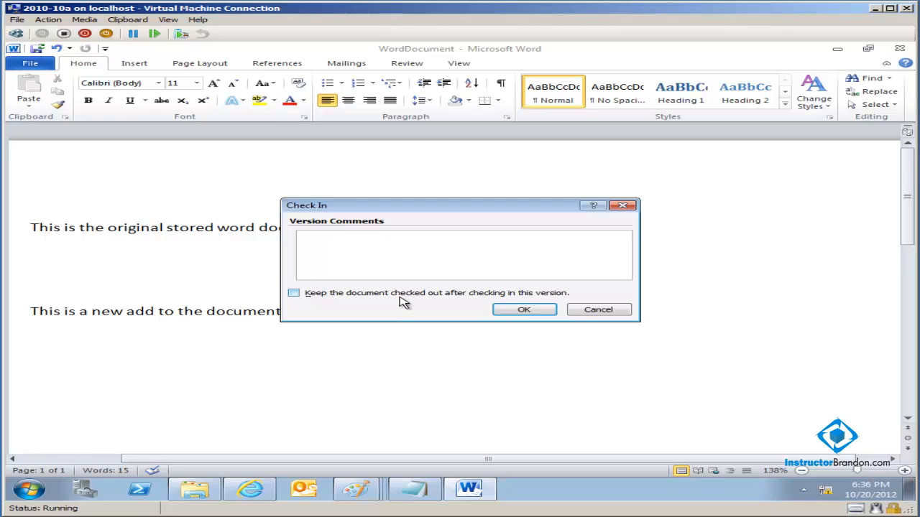
pyautogui.write('I am checking in the version.. b')
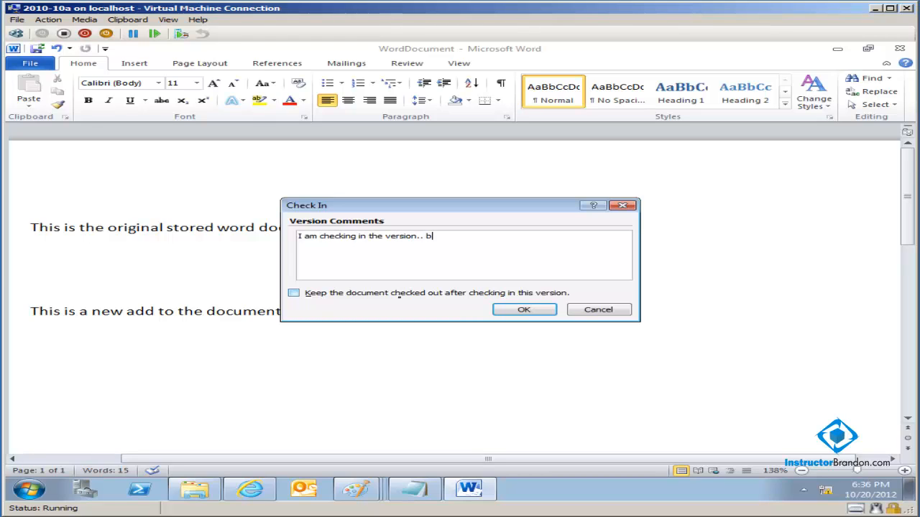
pyautogui.write('ut I added a new sentence here.')
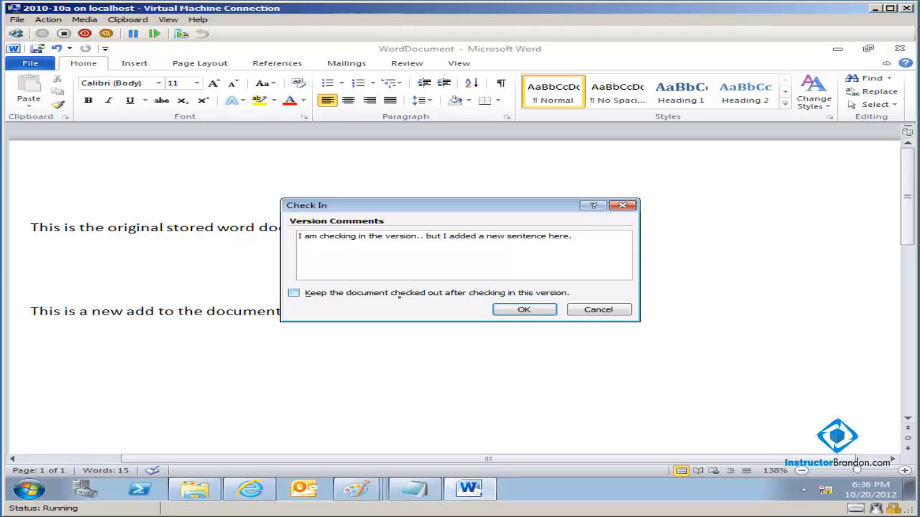
pyautogui.click(510, 313)
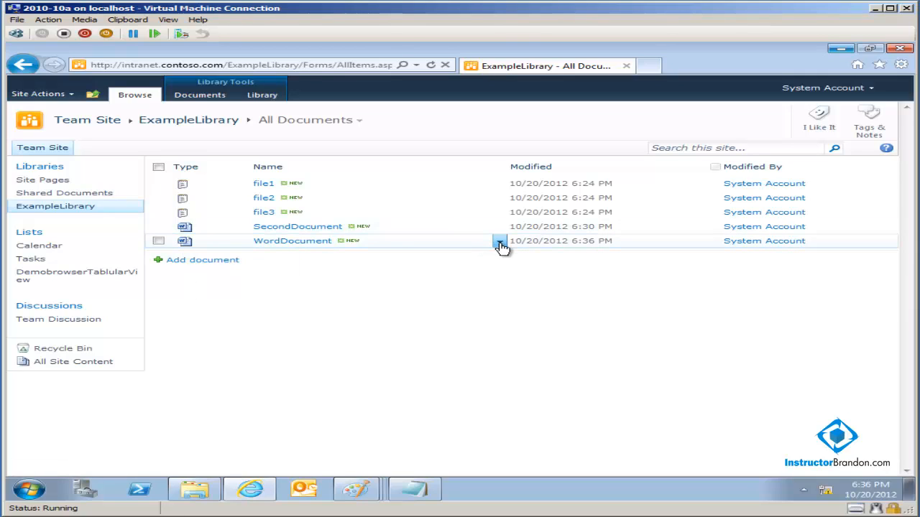
# - From WordDocument's version history, open the 6:14 PM version 1.0 in Word
pyautogui.click(500, 244)
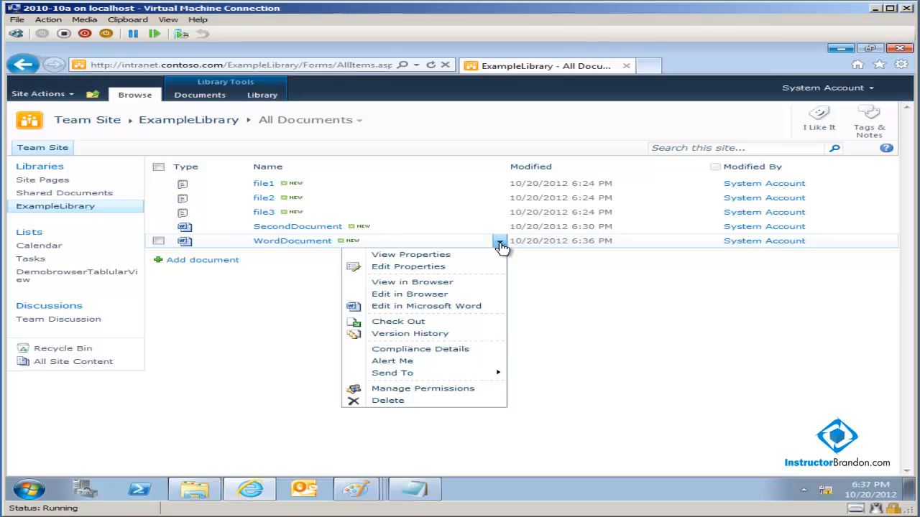
pyautogui.click(465, 338)
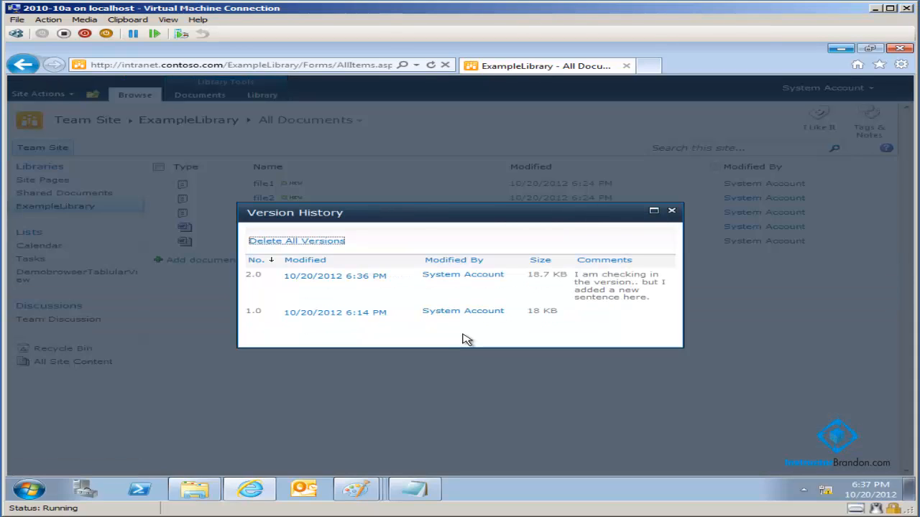
pyautogui.moveTo(339, 315)
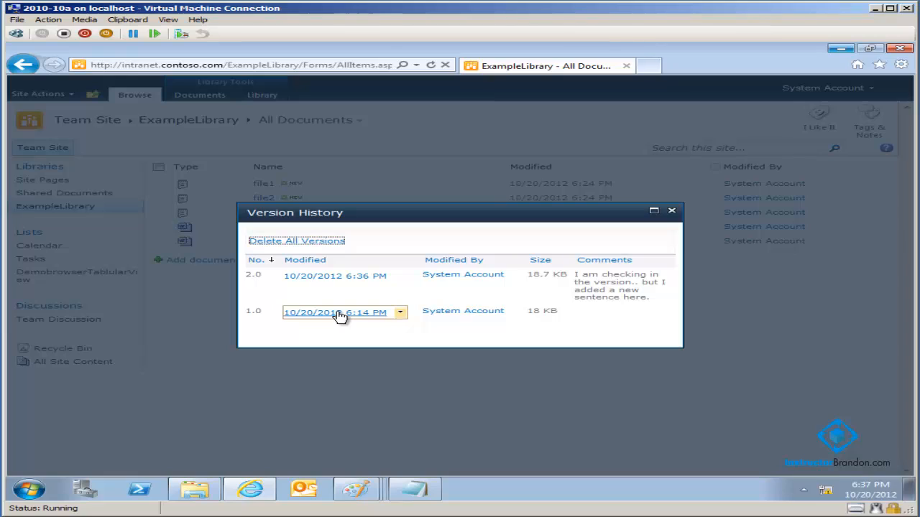
pyautogui.moveTo(320, 285)
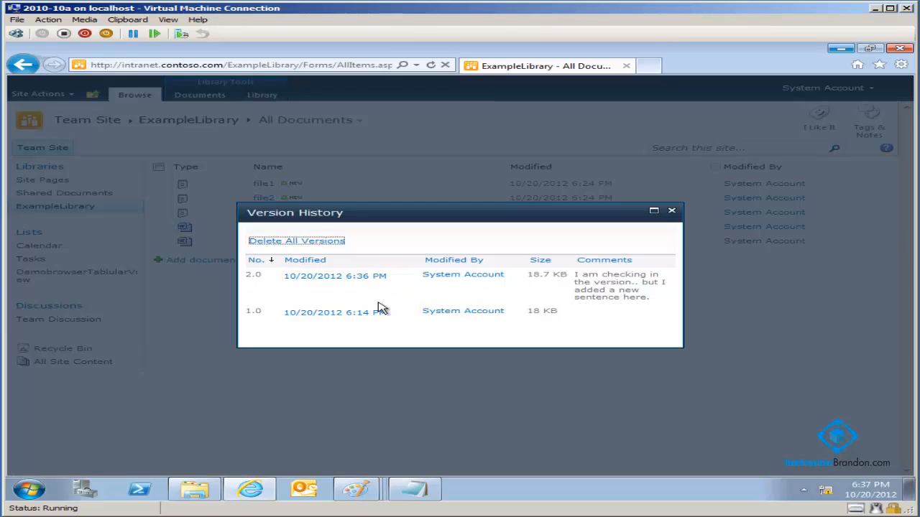
pyautogui.click(336, 313)
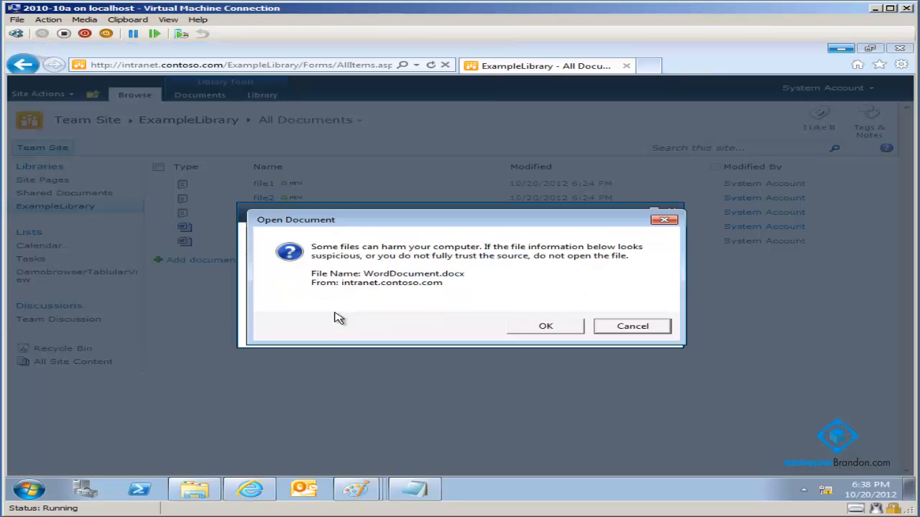
pyautogui.click(544, 327)
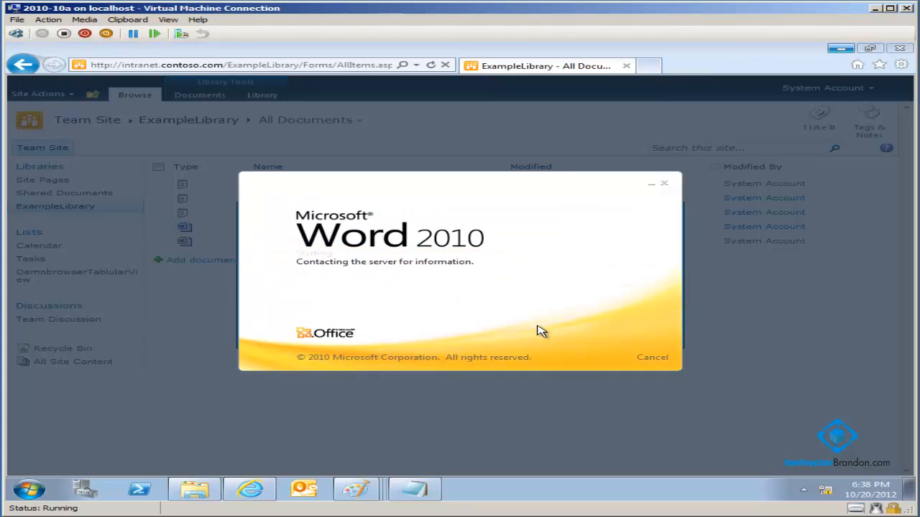